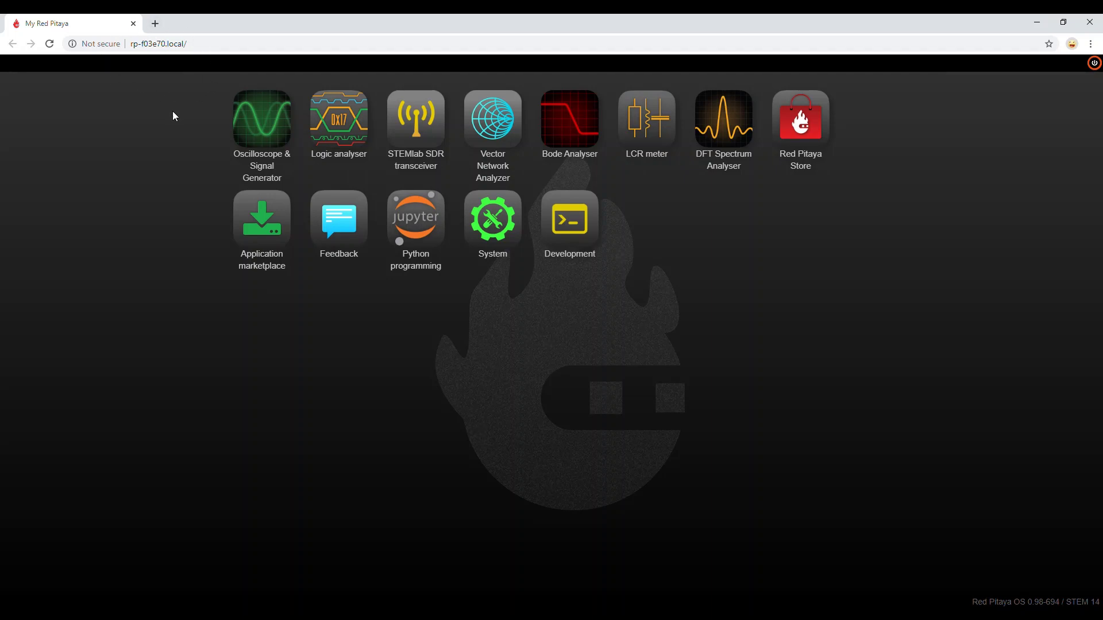
# Step: Launch the Vector Network Analyzer app on the board and open its setup instructions link
pyautogui.click(498, 126)
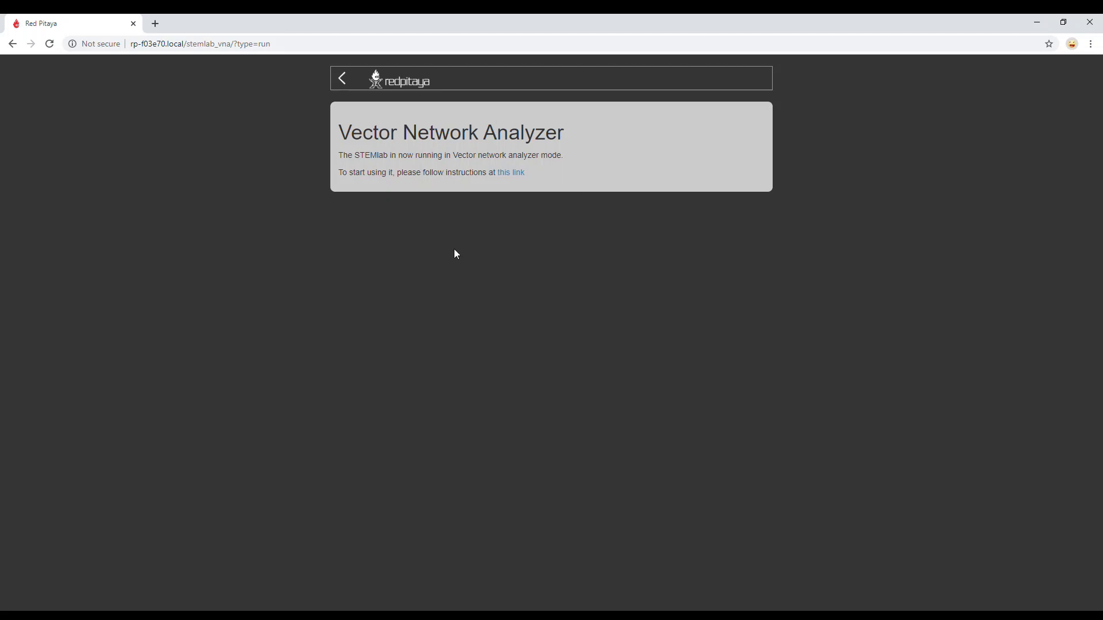
pyautogui.click(513, 174)
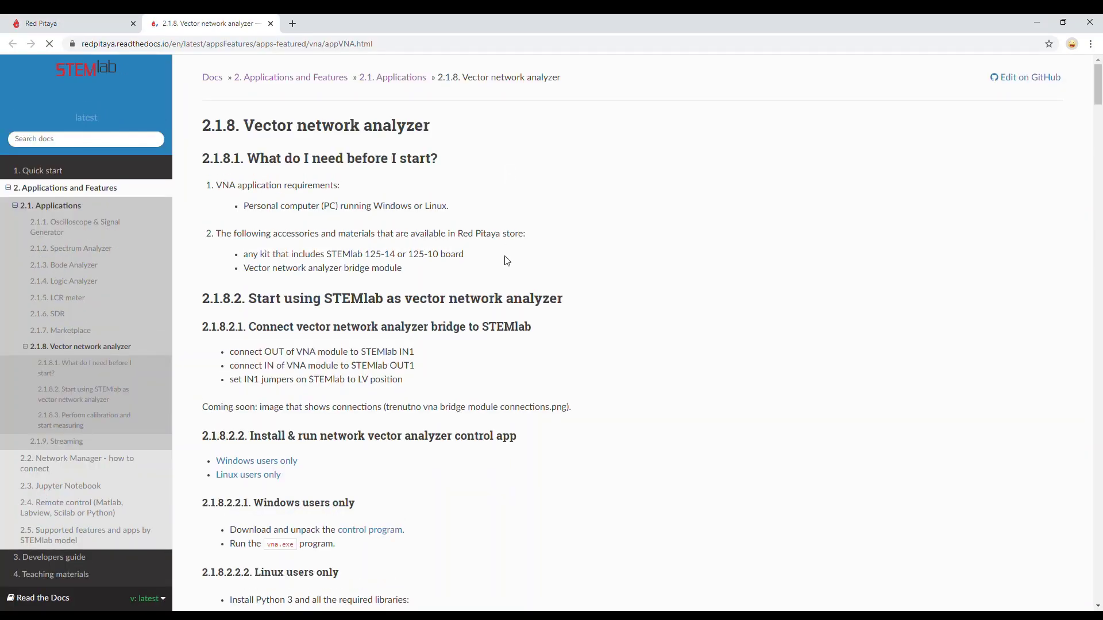
# Step: Scroll the VNA documentation down to the Windows steps for running vna.exe
pyautogui.scroll(-6, 507, 261)
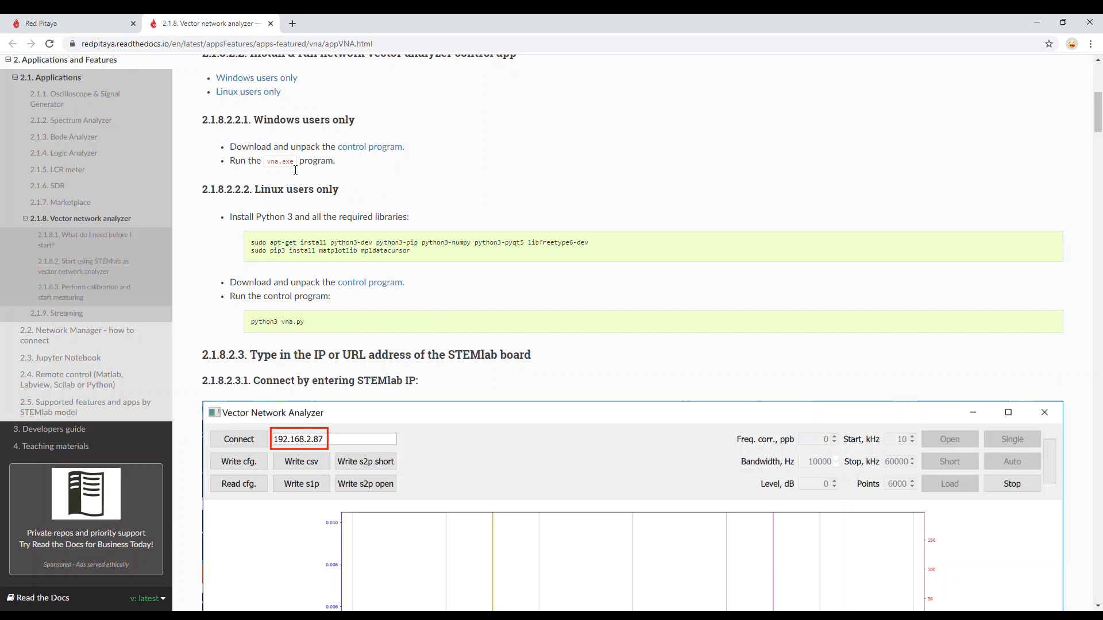
pyautogui.scroll(-6, 436, 309)
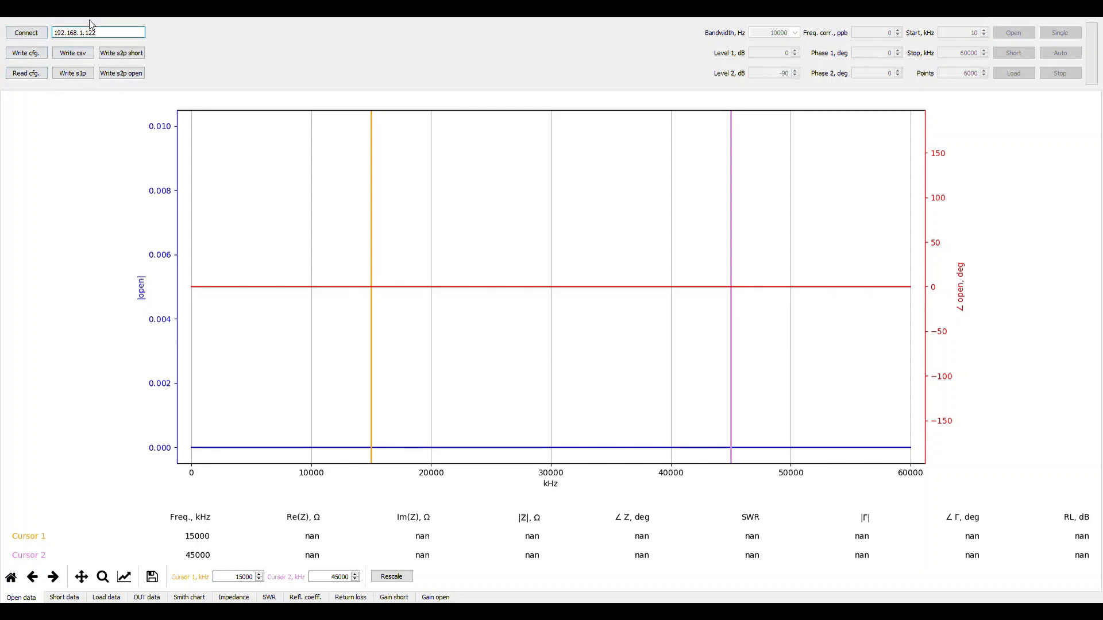
# Step: Connect the VNA client to the board at 192.168.1.122, enabling the sweep settings
pyautogui.click(27, 32)
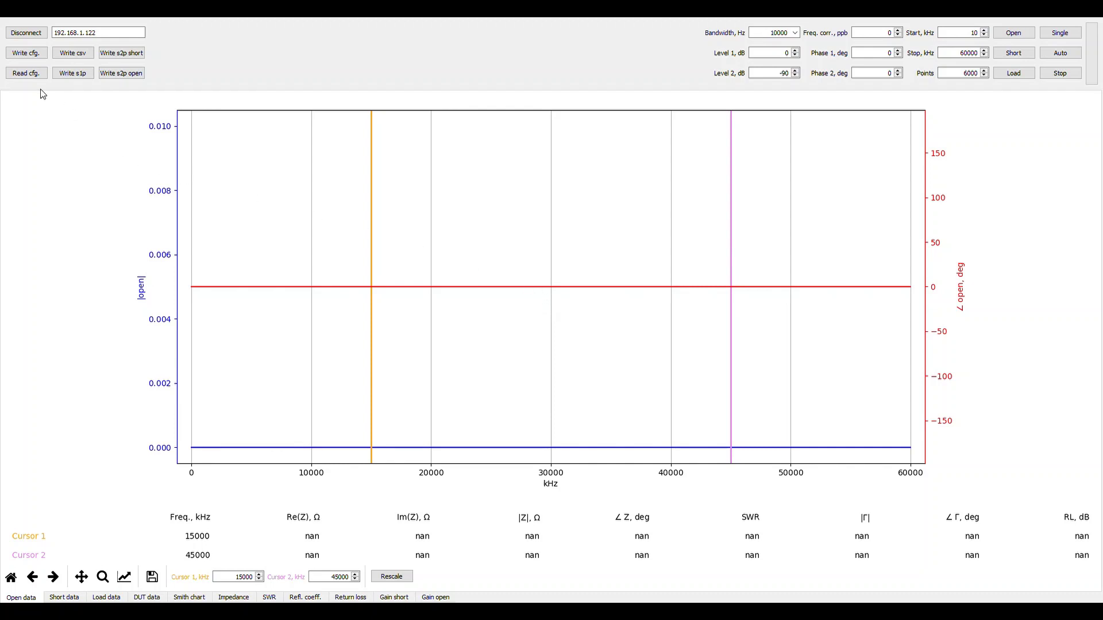
pyautogui.click(28, 57)
# Step: Run the Open, Short and Load calibration sweeps, ending near 48 Ω and SWR 1.04
pyautogui.click(1028, 33)
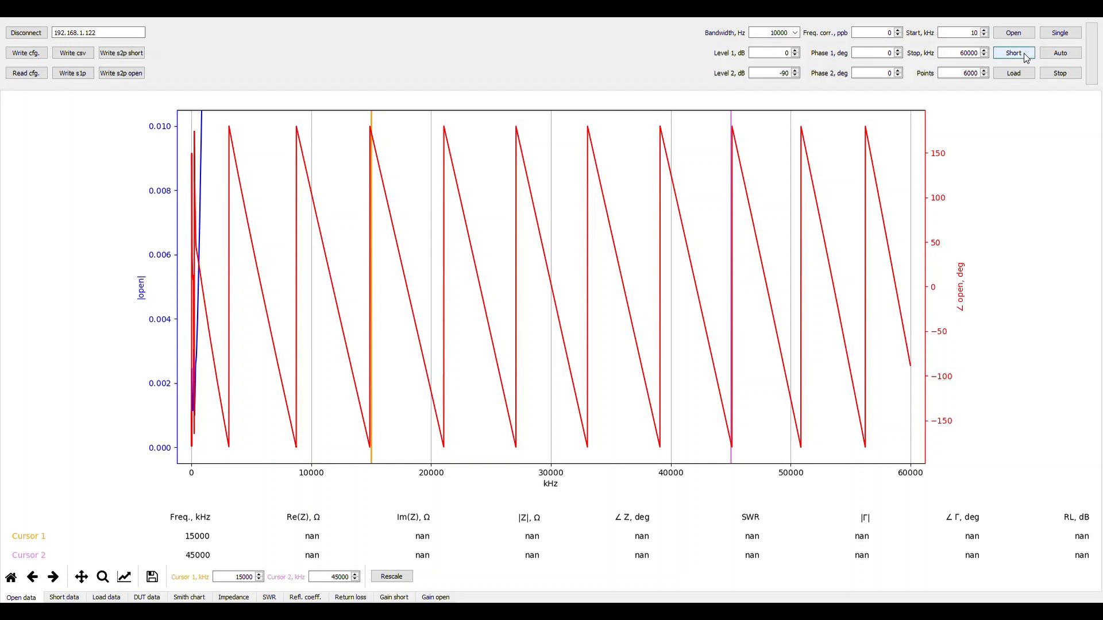
pyautogui.click(1023, 53)
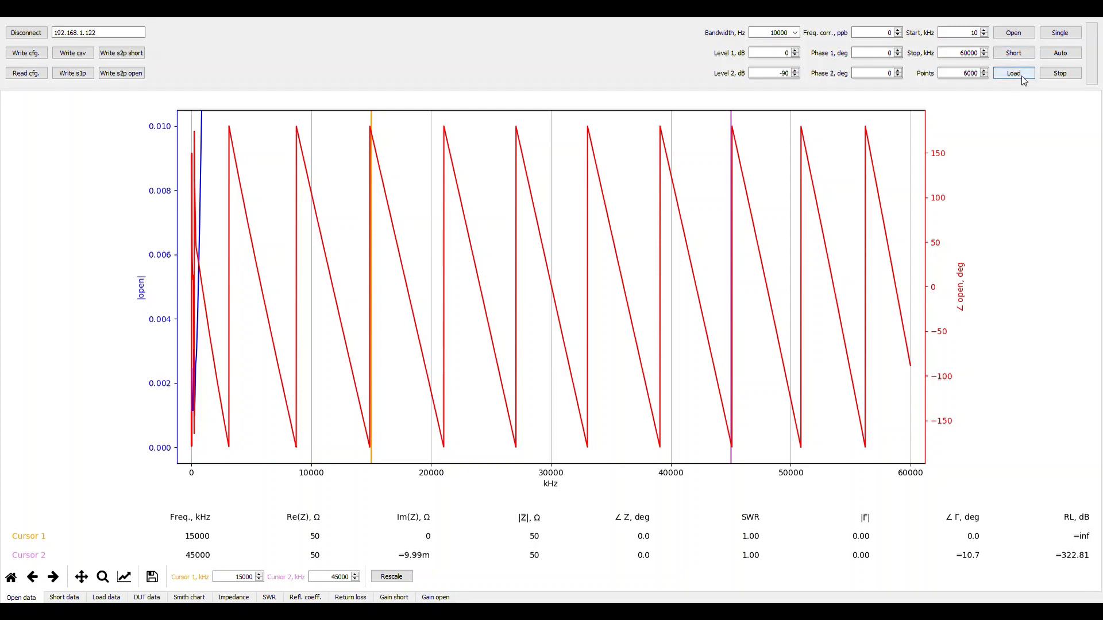
pyautogui.click(1023, 78)
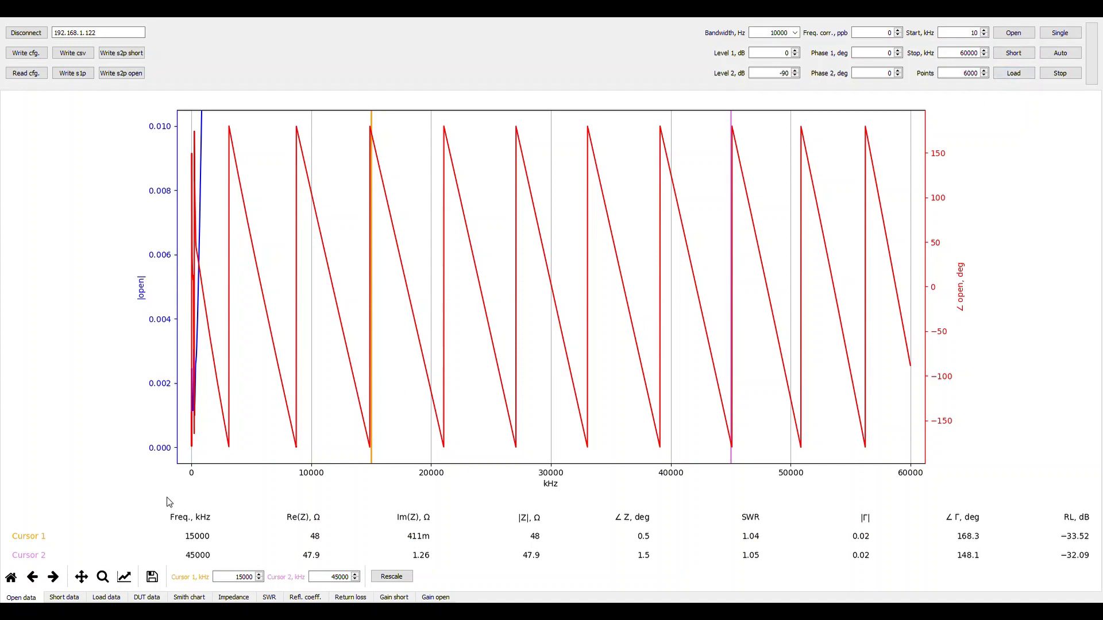
# Step: Review the Short data and Load data curves, then show the empty DUT data plot
pyautogui.click(60, 598)
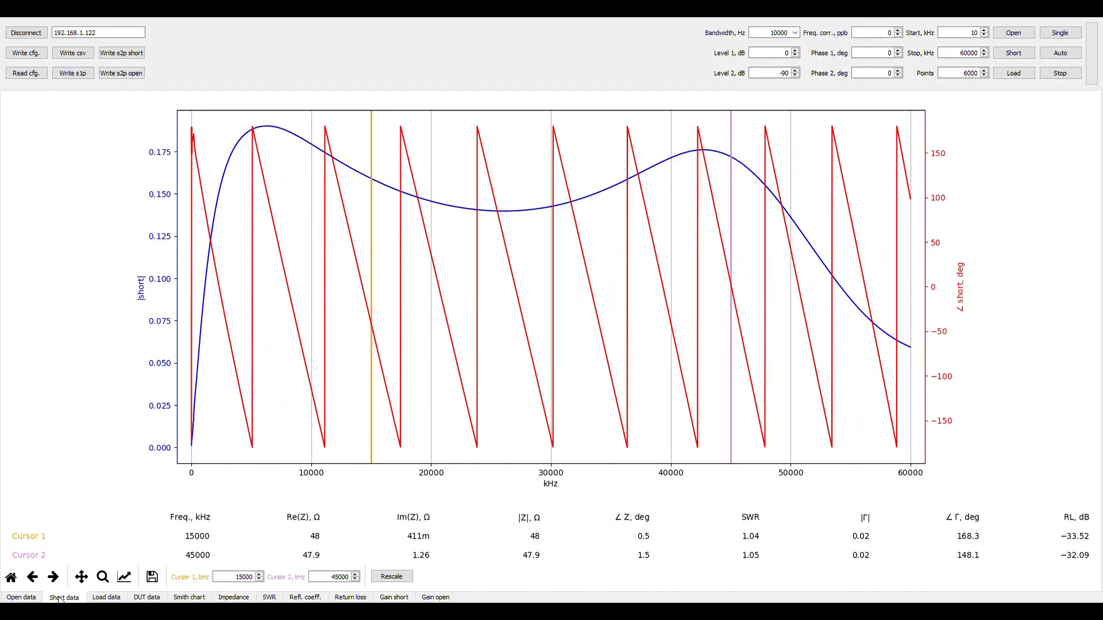
pyautogui.click(108, 598)
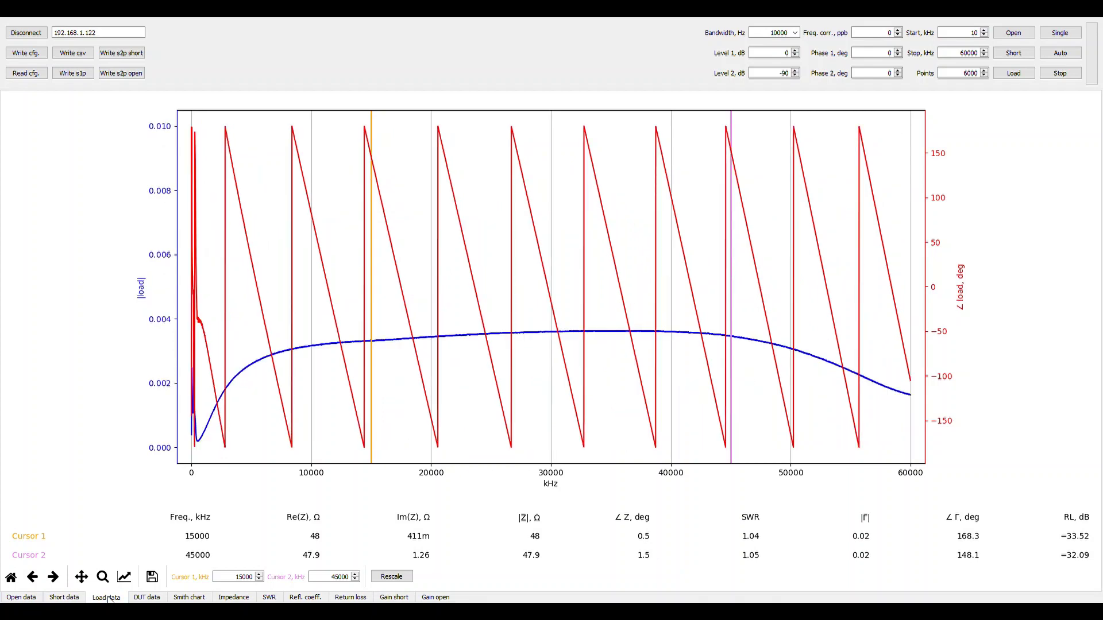
pyautogui.click(151, 597)
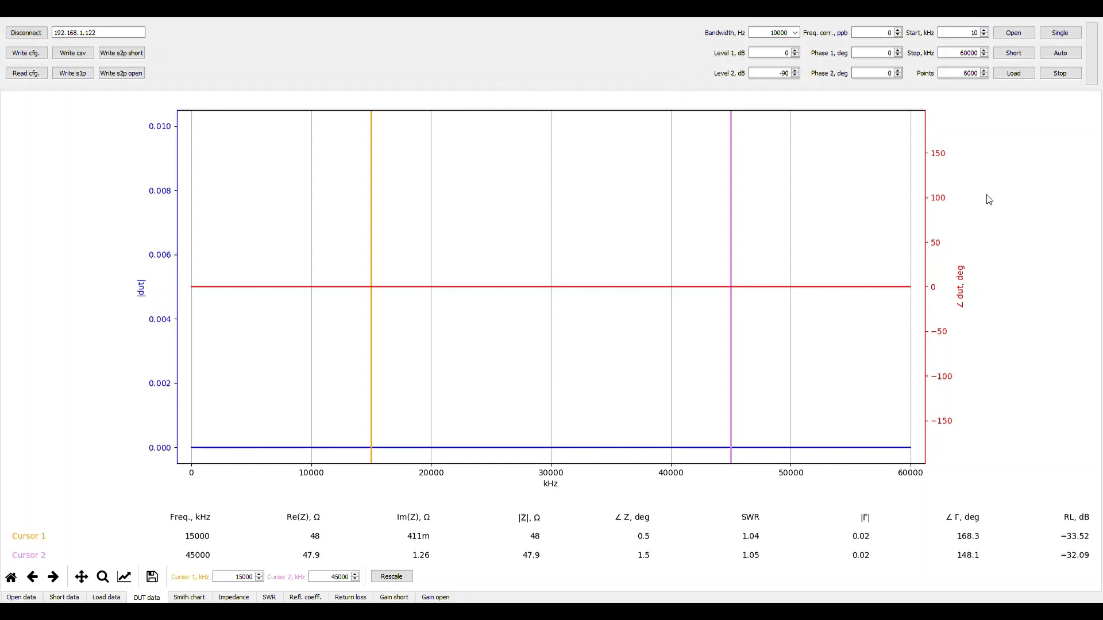
# Step: Run a single antenna sweep and show it as a Smith chart (SWR 2.74 and 3.08)
pyautogui.click(1066, 54)
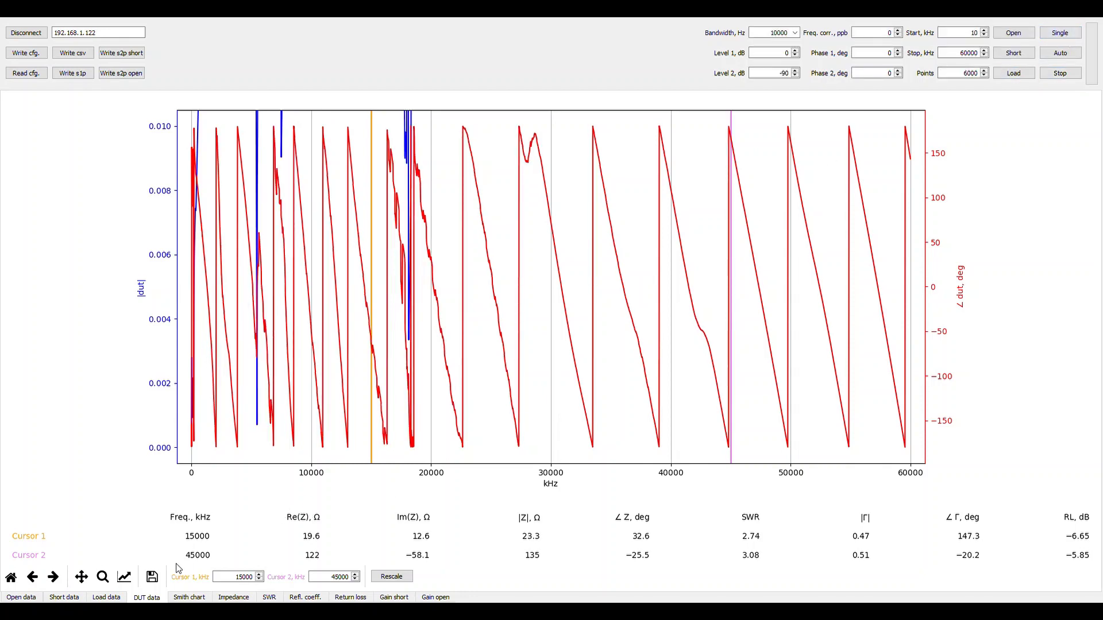
pyautogui.click(187, 599)
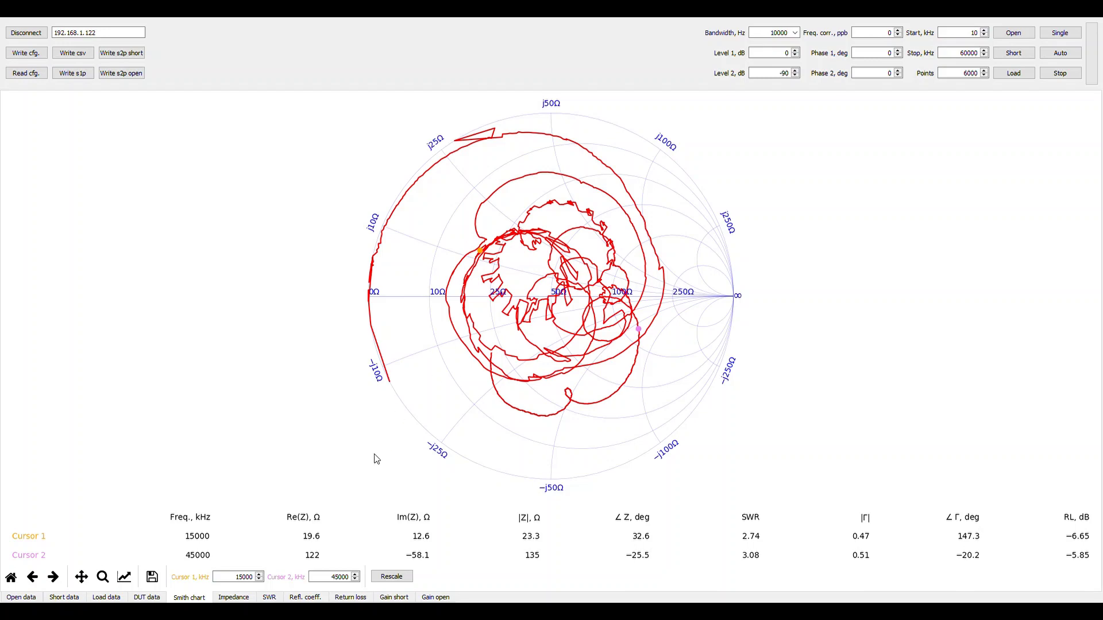
# Step: Show the antenna's impedance plot: |Z| 23.3 Ω at 15000 kHz, 135 Ω at 45000 kHz
pyautogui.click(233, 598)
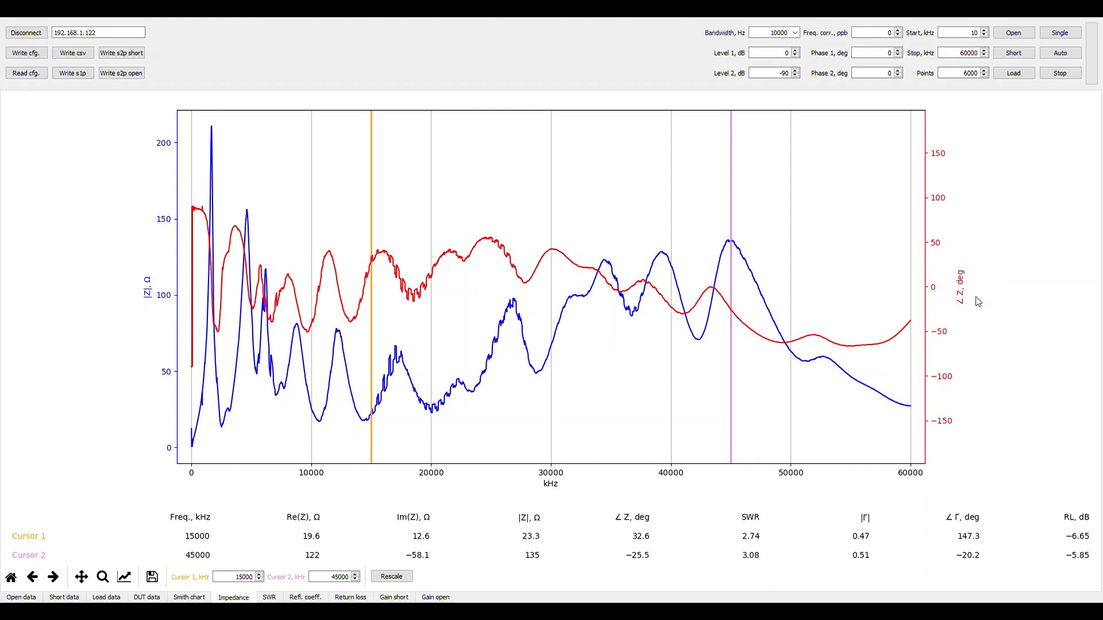
# Step: Show the antenna's SWR-versus-frequency plot, scaled 1–5, across 0–60000 kHz
pyautogui.click(268, 598)
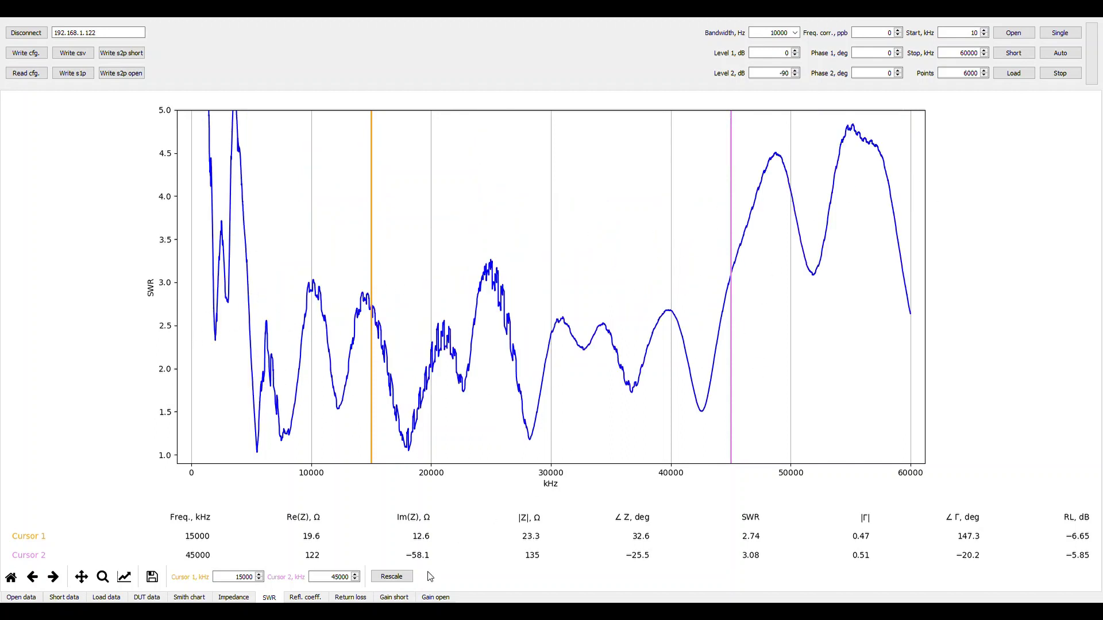
# Step: Display the reflection coefficient plot, |Γ| 0.47 at 15000 kHz, after comparing with the SWR plot
pyautogui.click(298, 598)
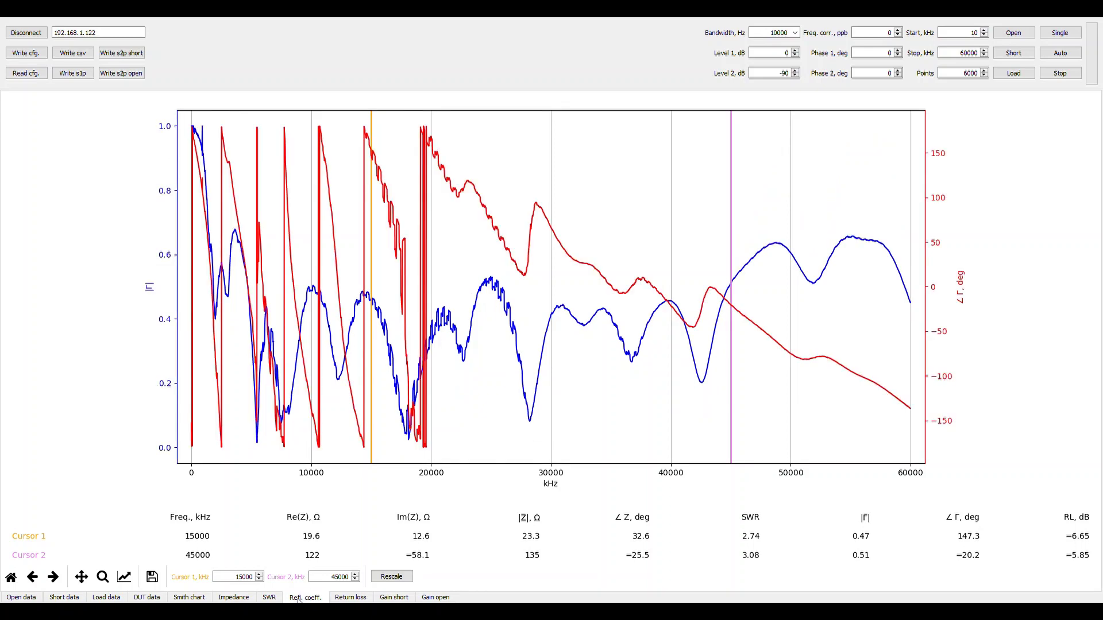
pyautogui.click(268, 598)
pyautogui.click(300, 598)
pyautogui.click(271, 598)
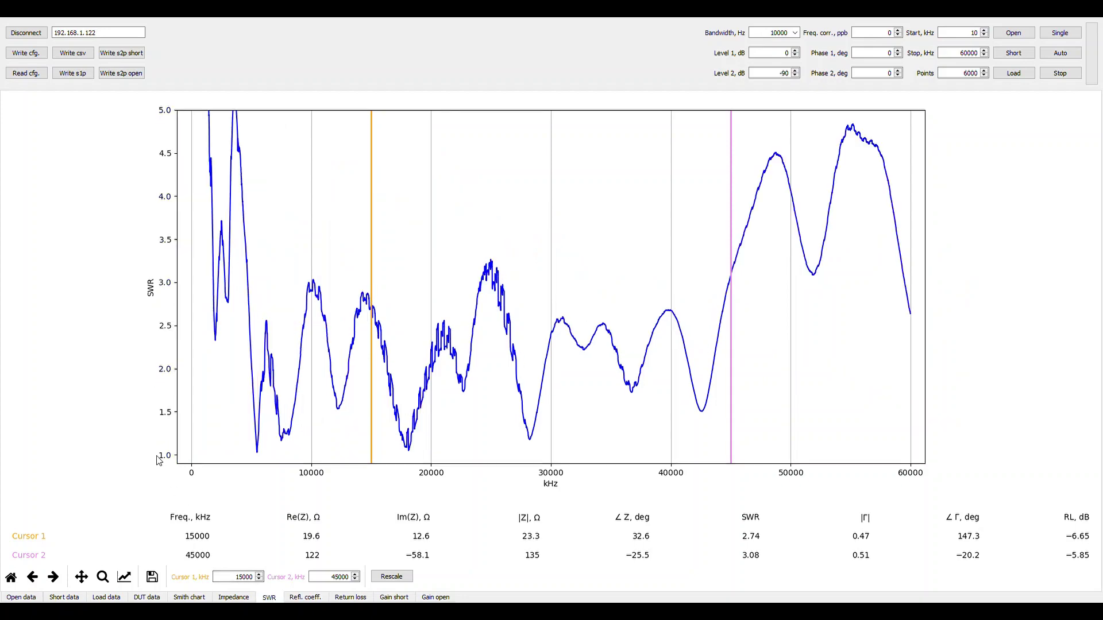
pyautogui.click(307, 598)
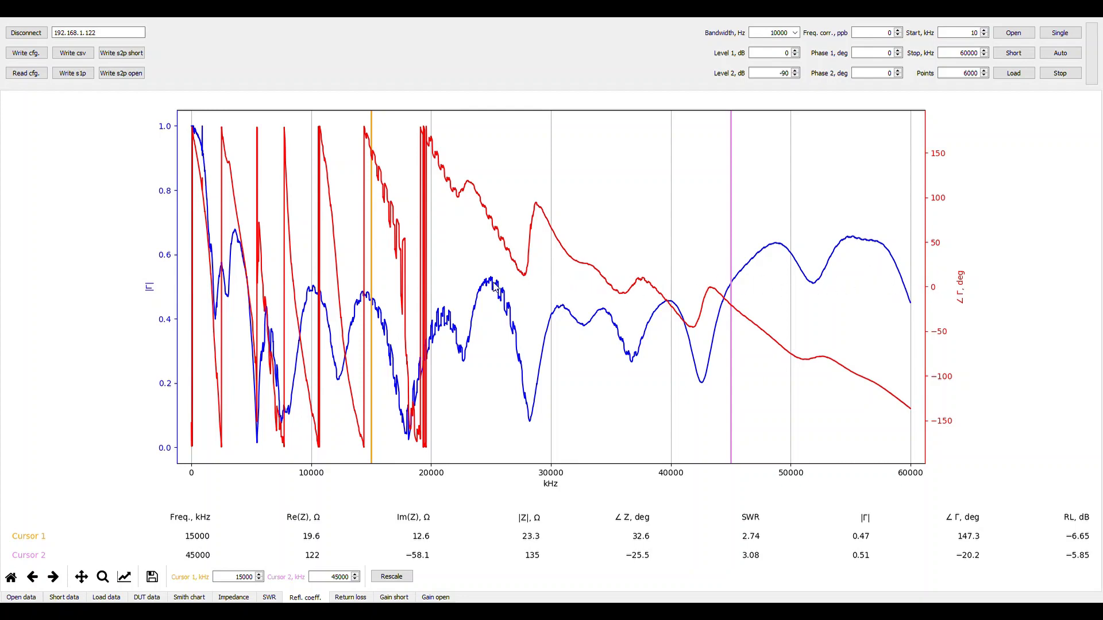
# Step: On the Return loss plot, move the cursors to the 5461 kHz and 18116 kHz dips, then view SWR
pyautogui.click(349, 598)
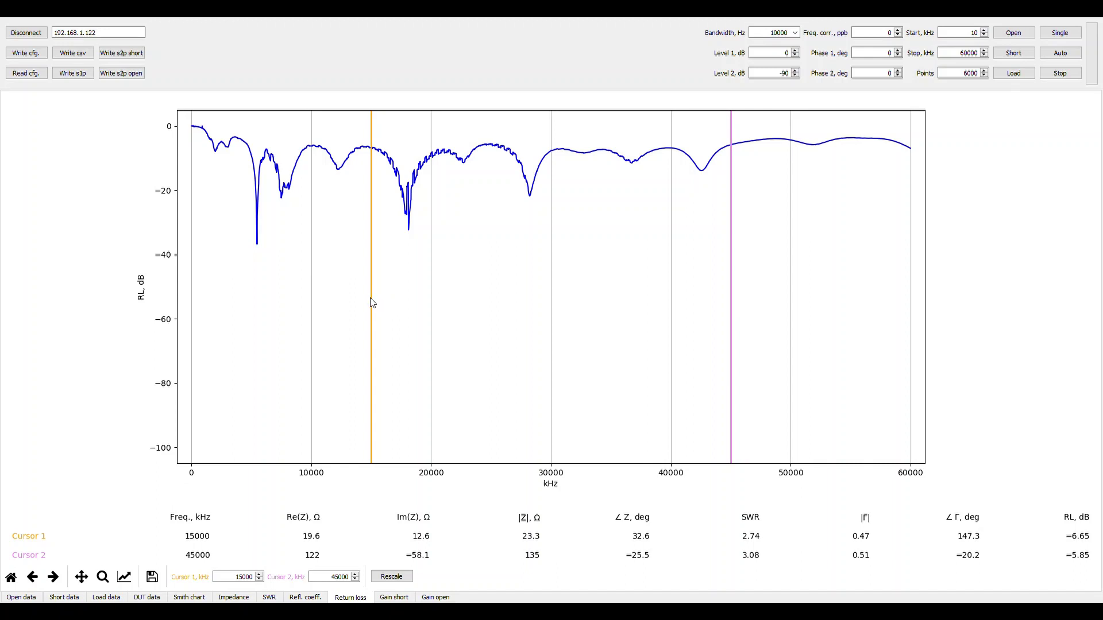
pyautogui.moveTo(371, 299); pyautogui.dragTo(256, 303)
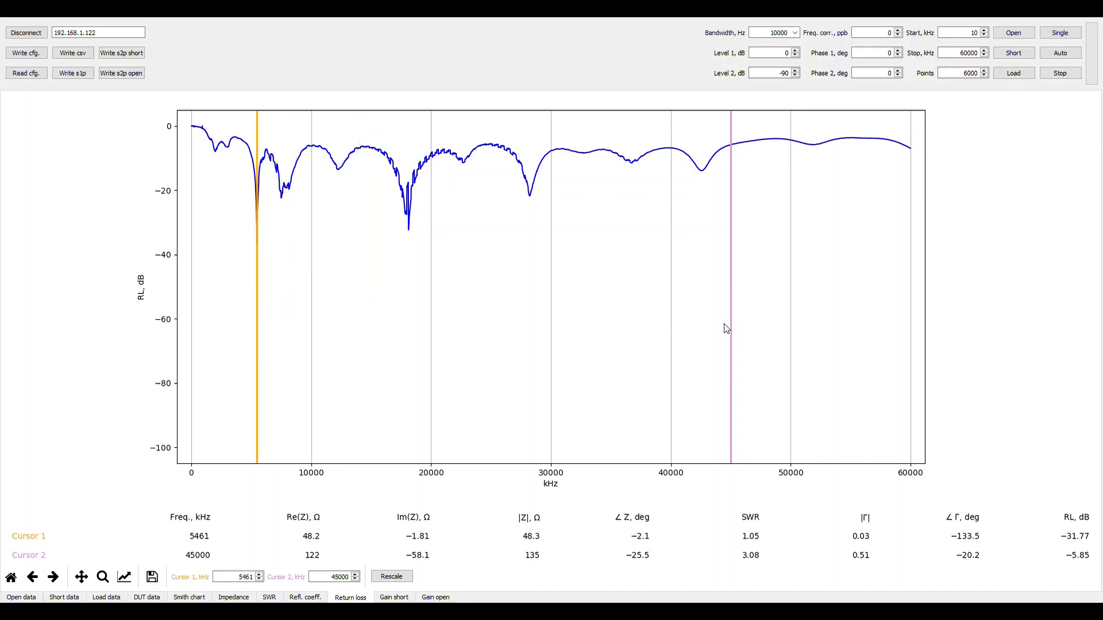
pyautogui.moveTo(732, 331); pyautogui.dragTo(409, 307)
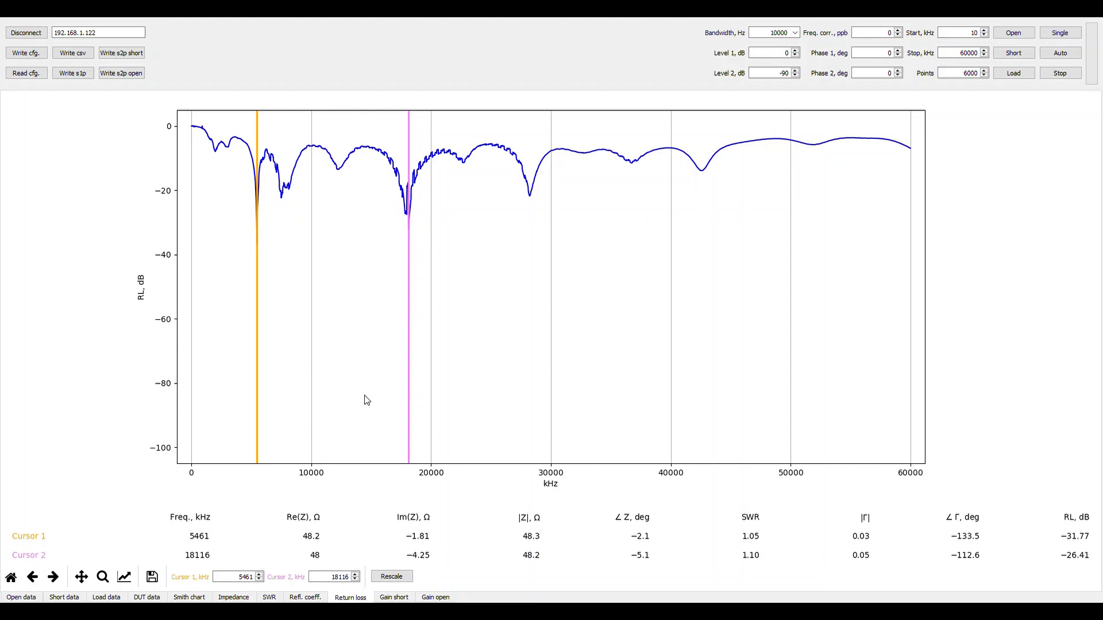
pyautogui.click(269, 597)
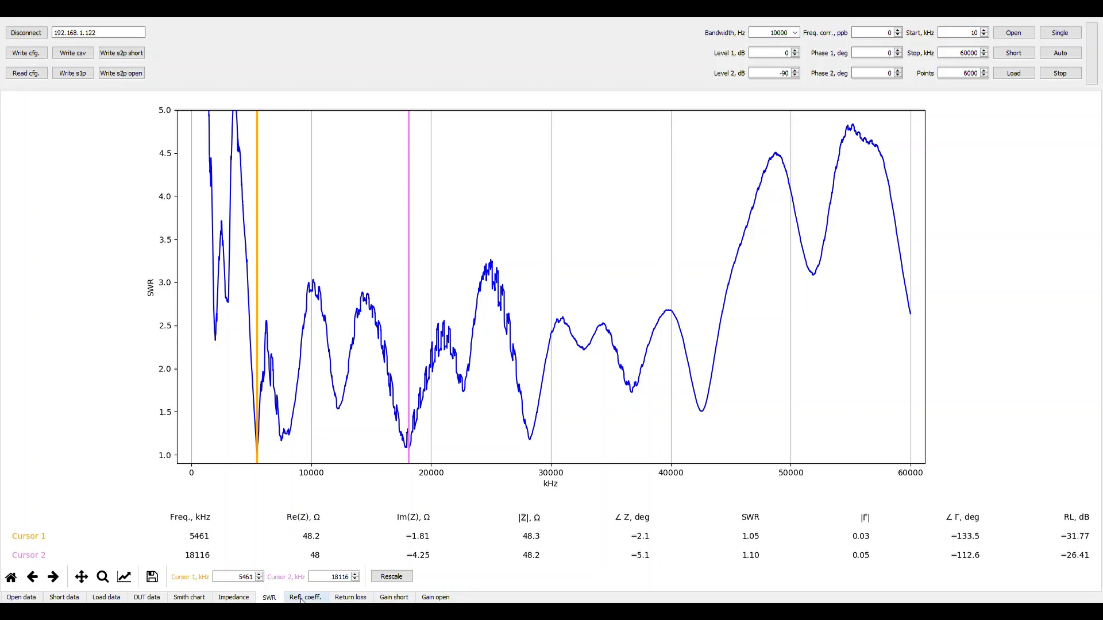
# Step: Review the Gain short and Gain open plots, then return to the reflection coefficient plot
pyautogui.click(301, 597)
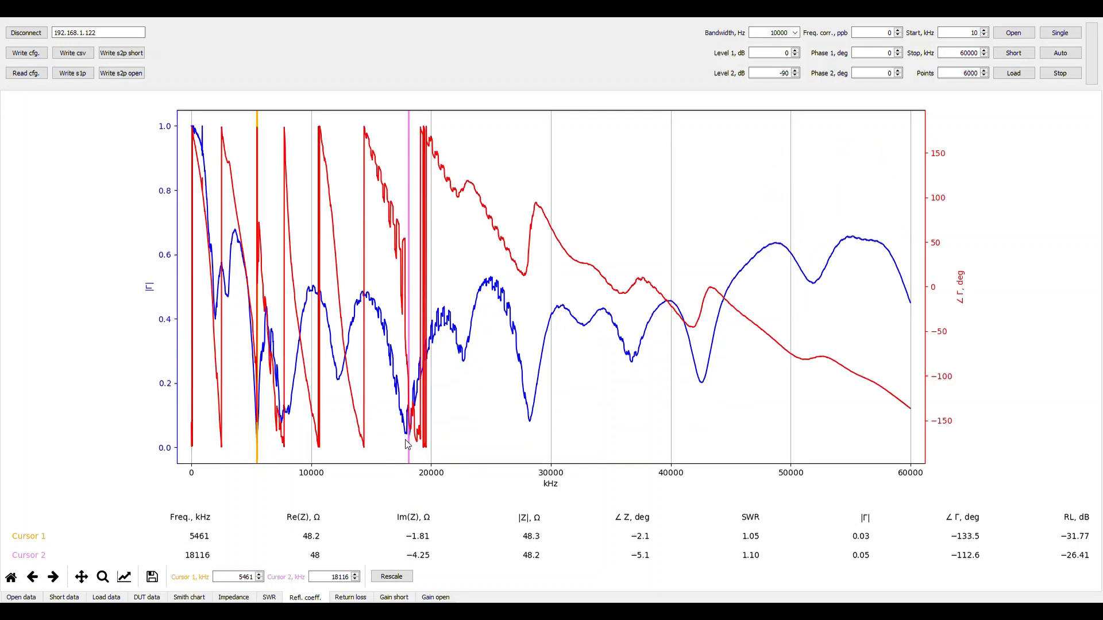
pyautogui.click(389, 598)
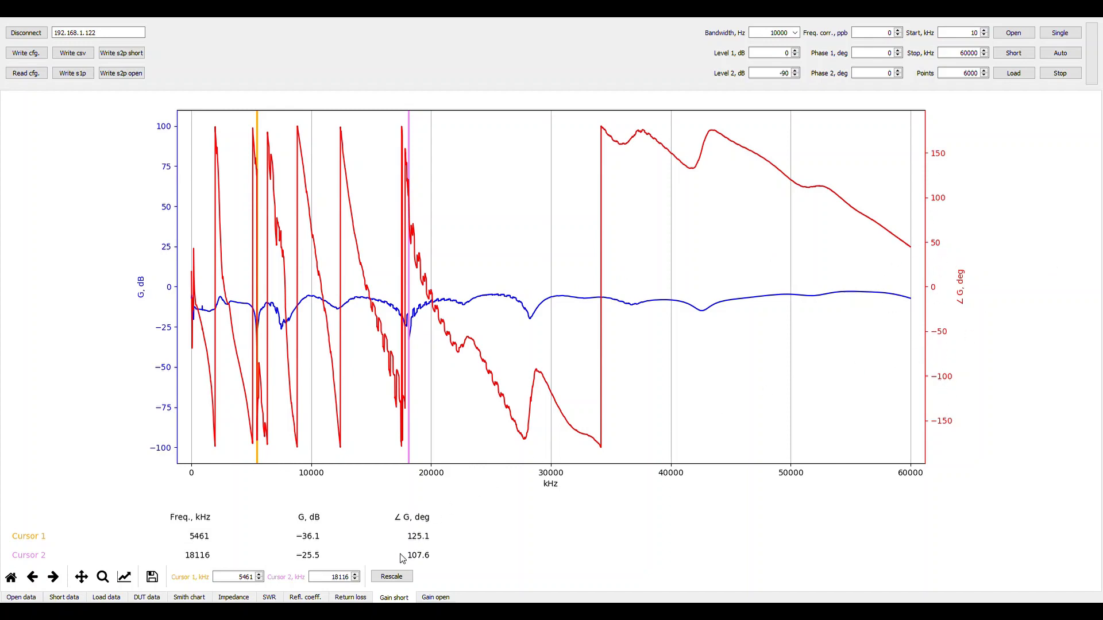
pyautogui.click(434, 596)
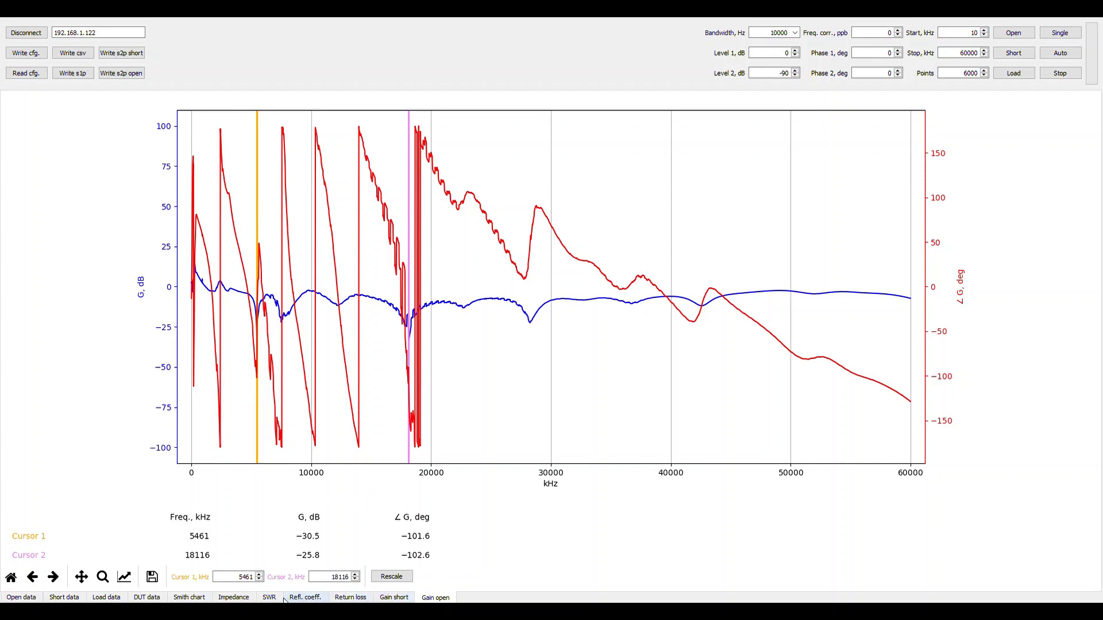
pyautogui.click(300, 598)
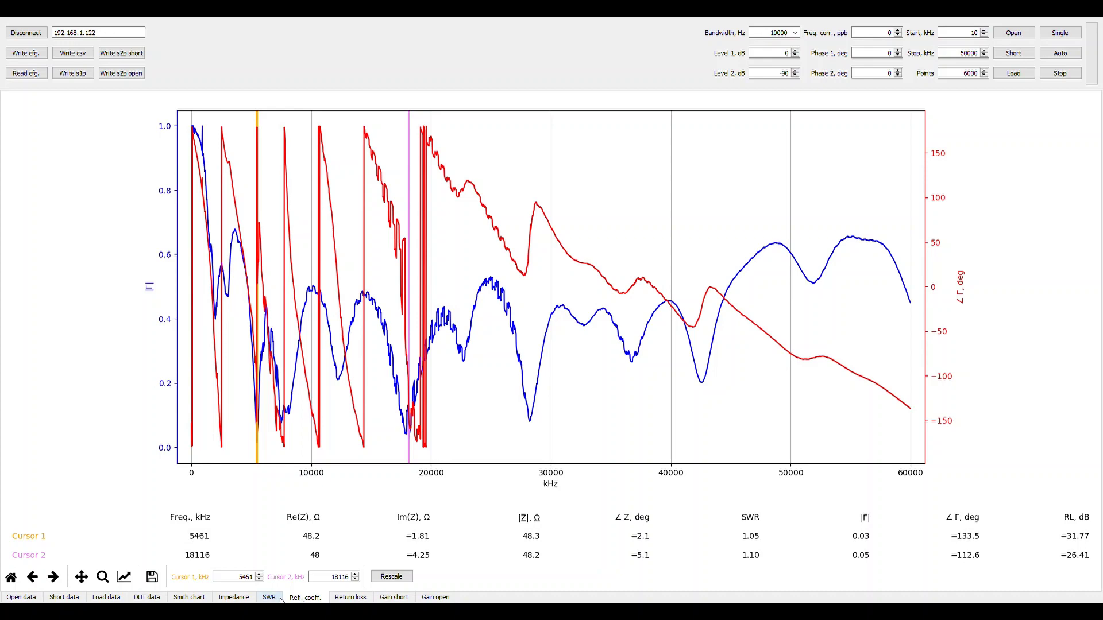
pyautogui.click(274, 598)
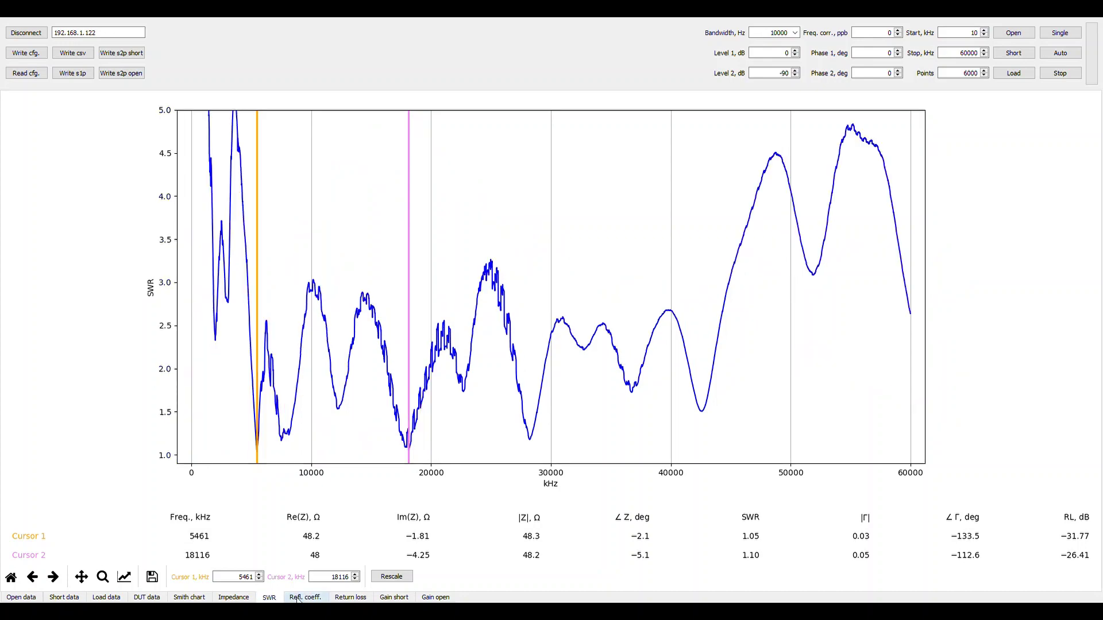
pyautogui.click(298, 598)
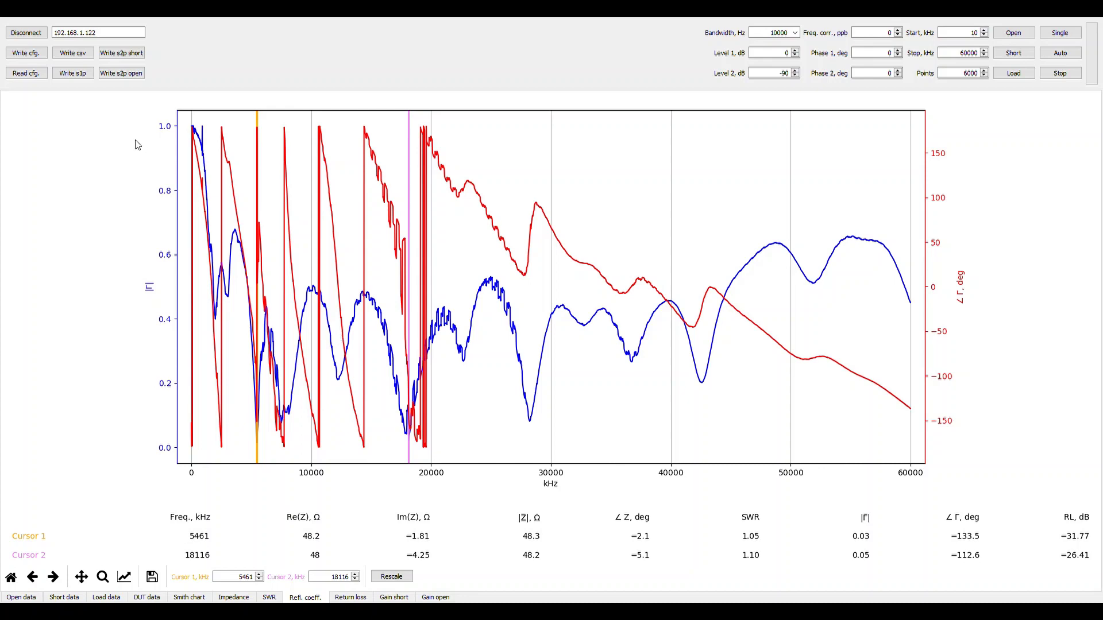
# Step: Reload the saved configuration and start continuous Auto sweeping of the antenna
pyautogui.click(25, 79)
pyautogui.click(1067, 55)
pyautogui.click(1069, 59)
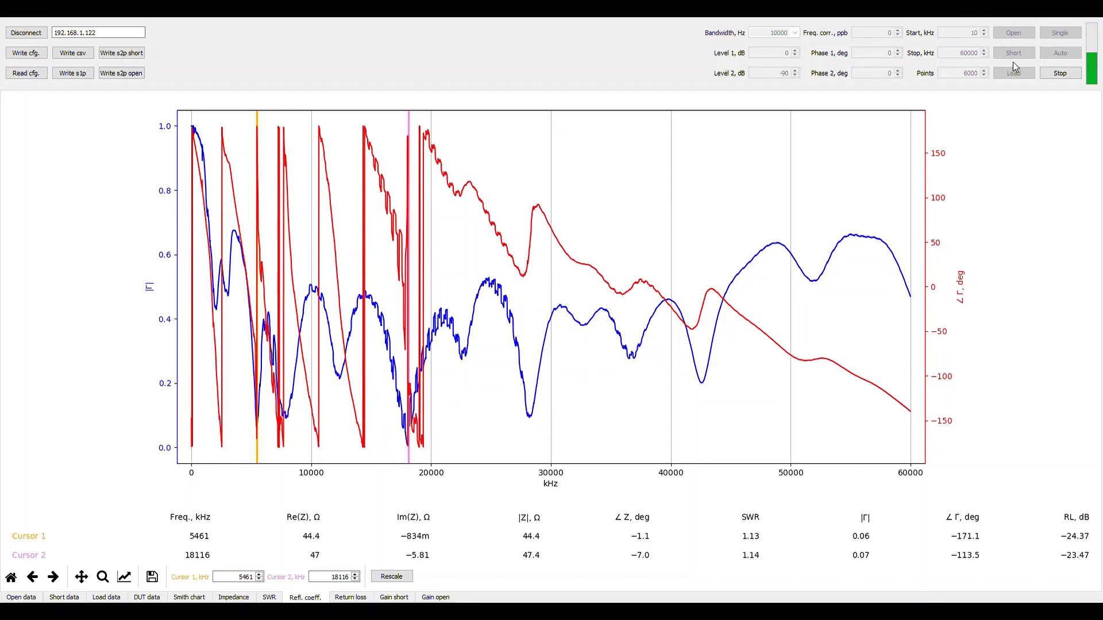
# Step: Stop the continuous sweep, leaving SWR 1.09 at 5461 kHz and 1.04 at 18116 kHz
pyautogui.click(1060, 72)
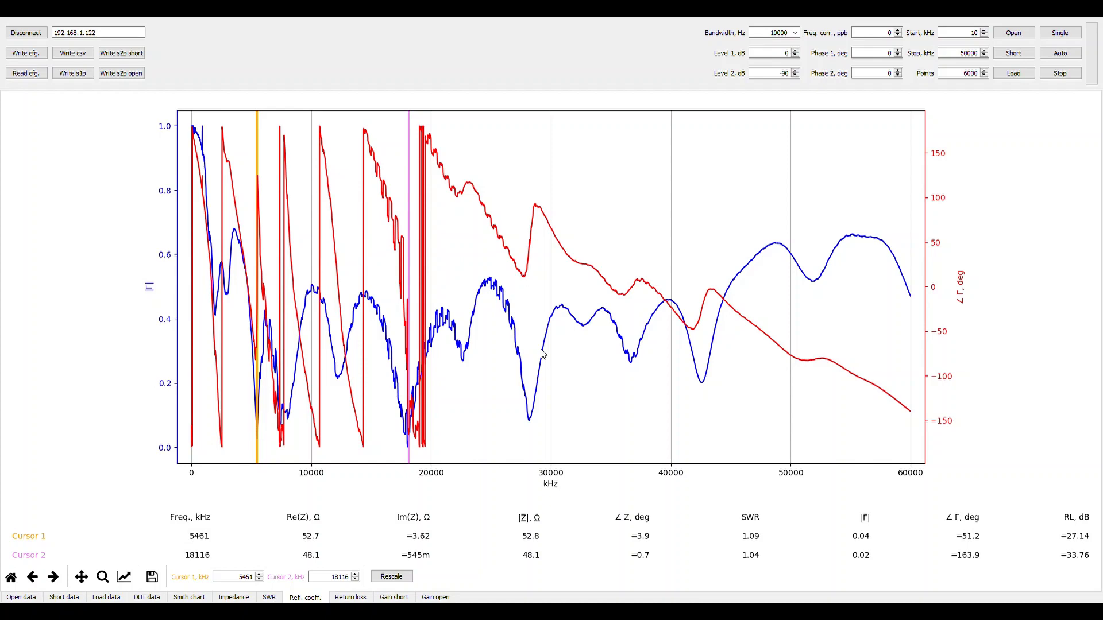
pyautogui.click(270, 598)
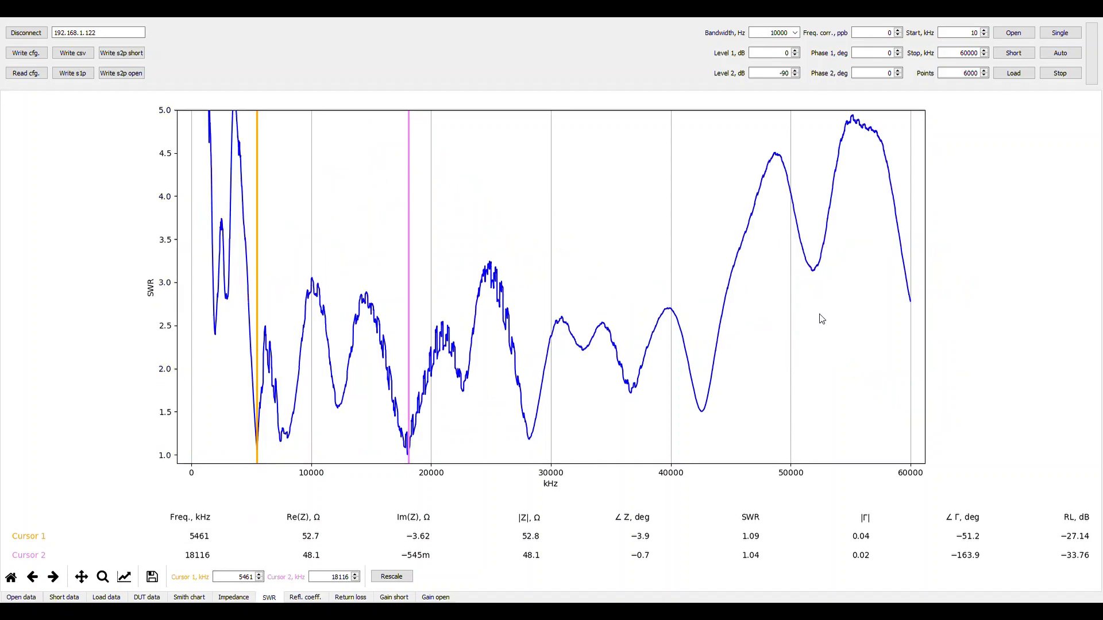
pyautogui.click(305, 598)
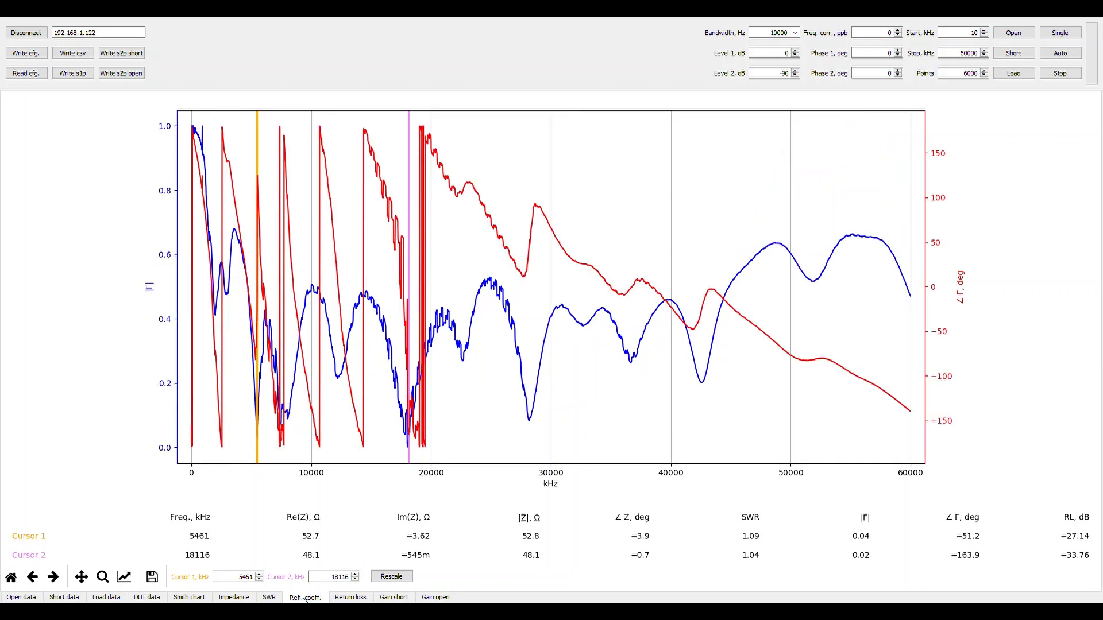